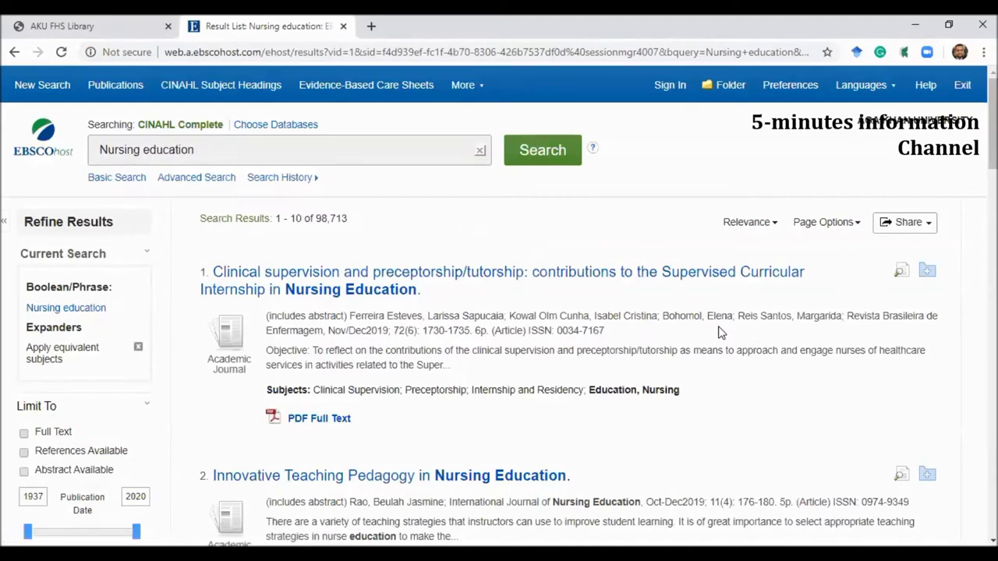
- Run an advanced search combining "Nursing education" AND "in pakistan", and highlight the number of results
click(198, 178)
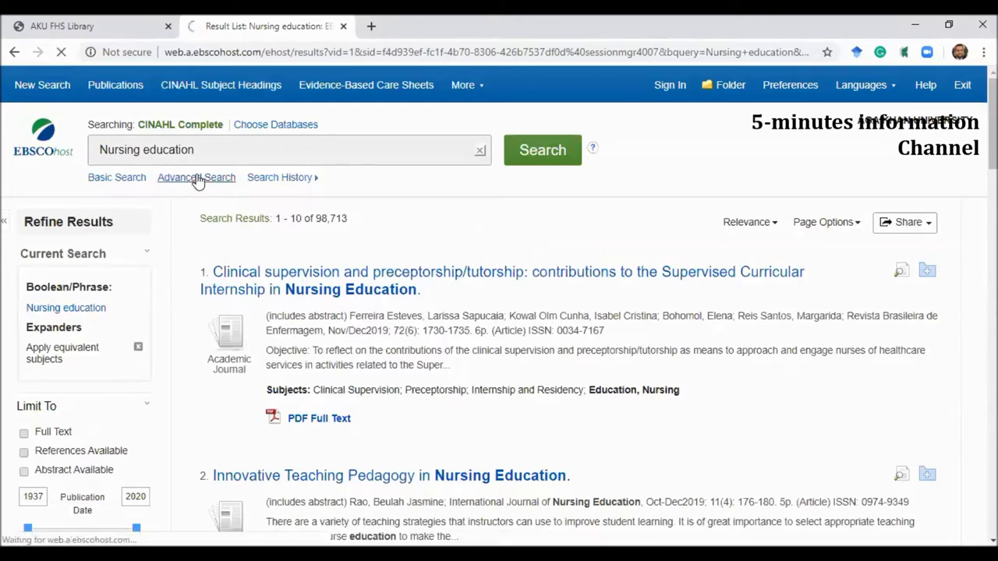
click(183, 185)
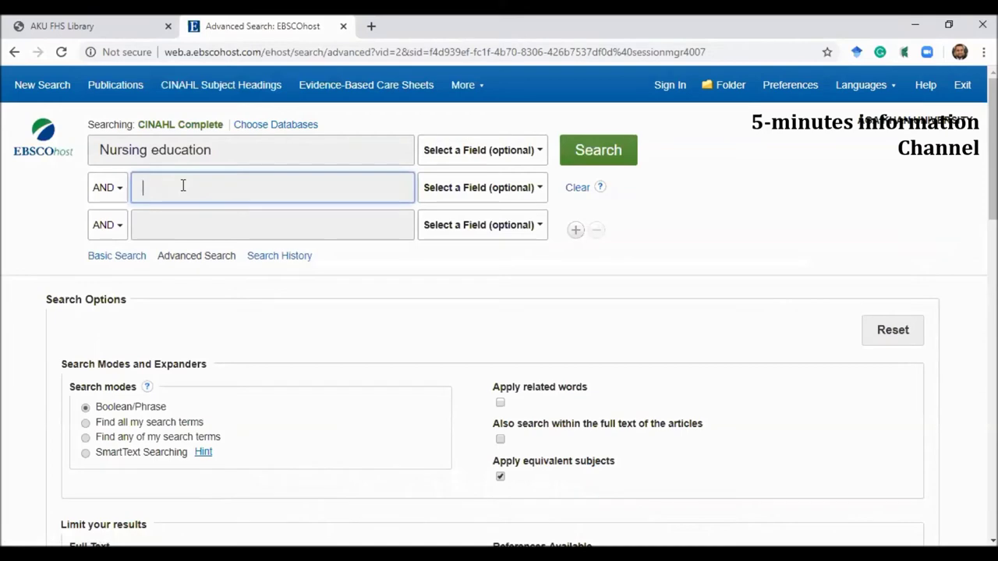
text(in Pakistan)
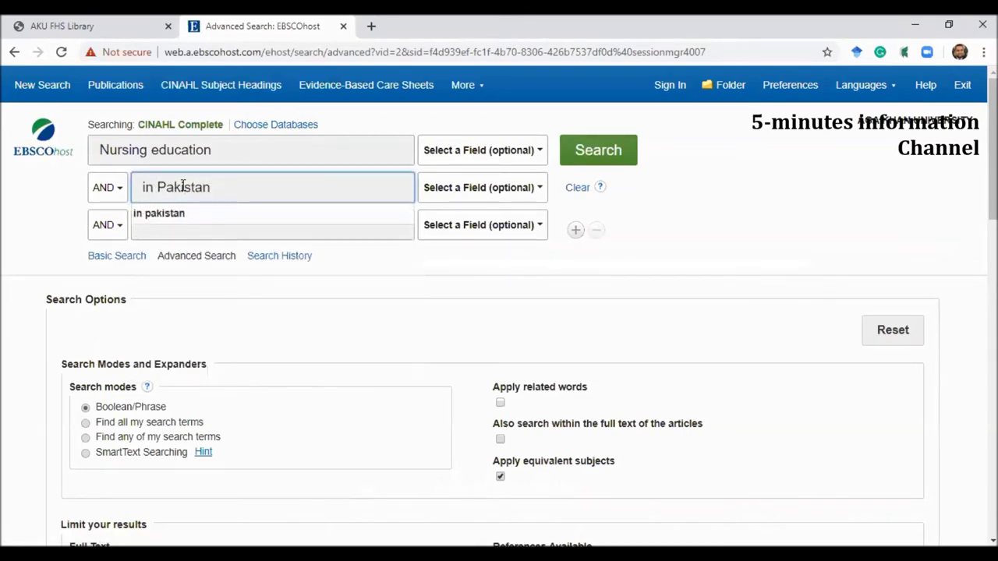
click(158, 213)
click(593, 150)
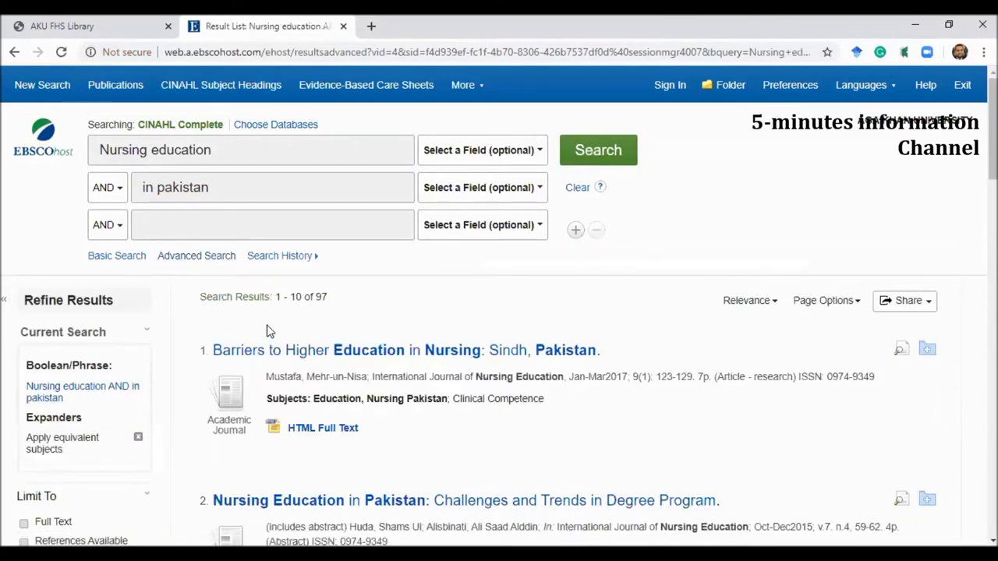
drag(273, 296, 363, 301)
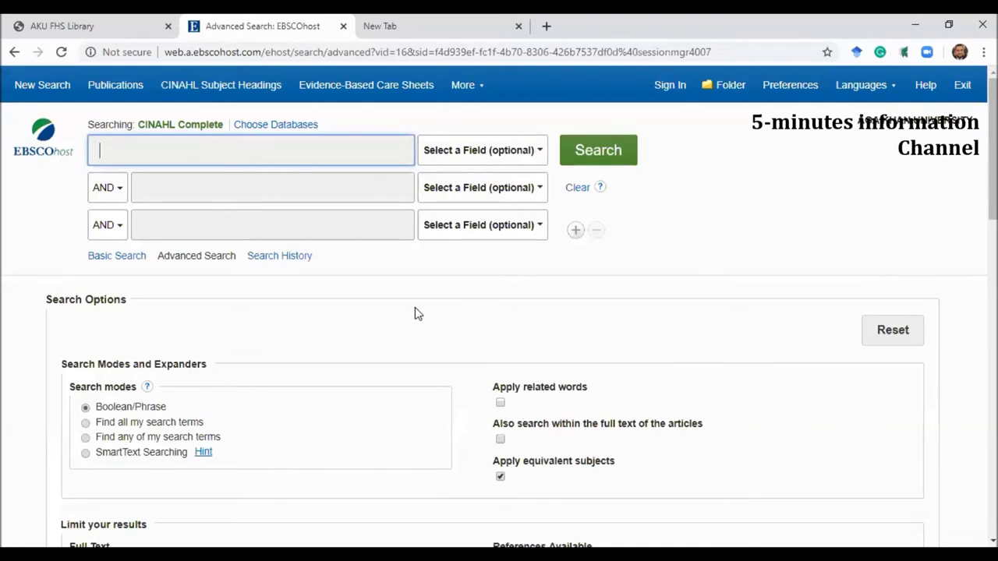
- With the Boolean/Phrase mode, run an advanced search for "emergency nursing" AND "pediatric"
scroll(415, 307, down, 1)
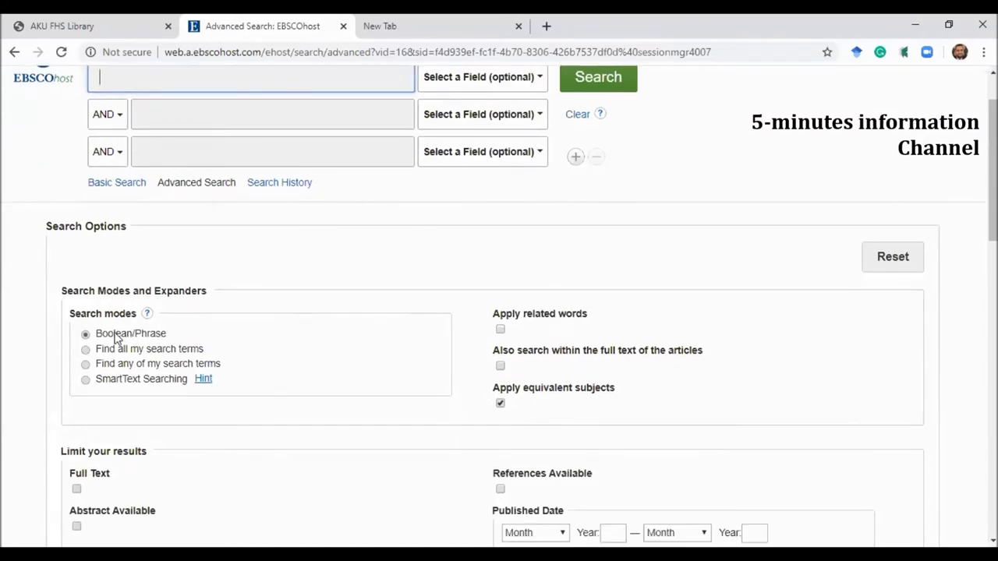
drag(100, 336, 191, 341)
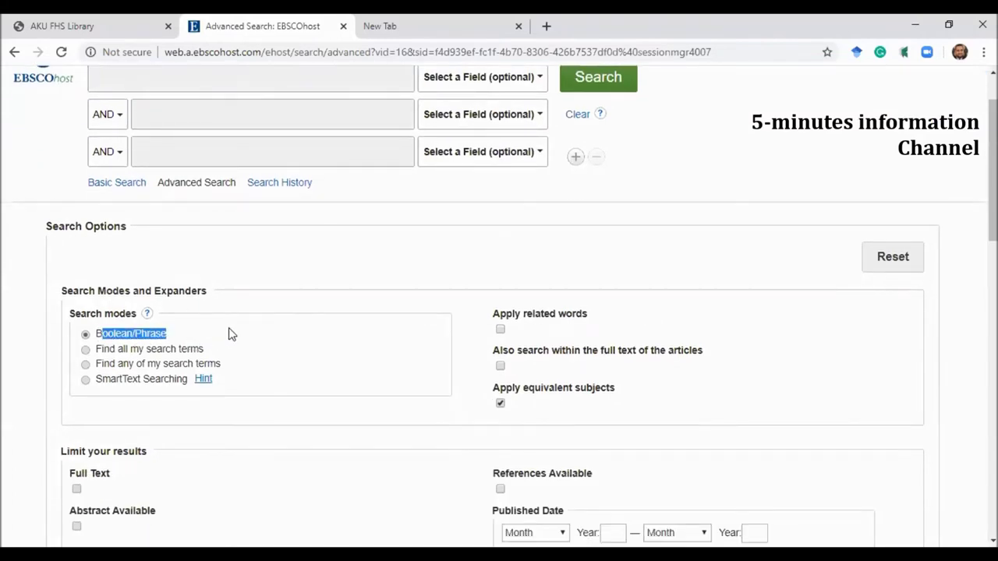
scroll(227, 335, up, 1)
click(155, 147)
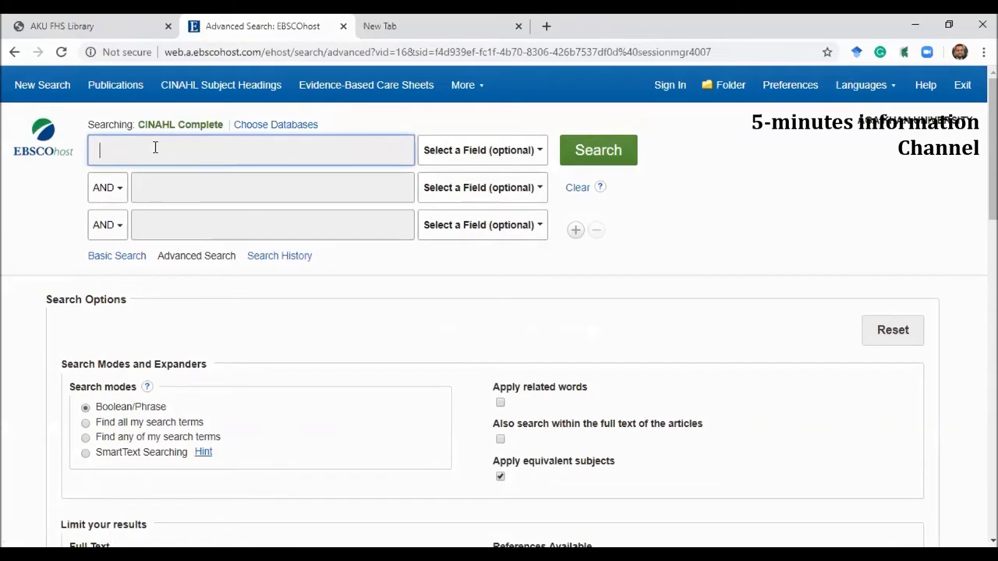
text(Emer)
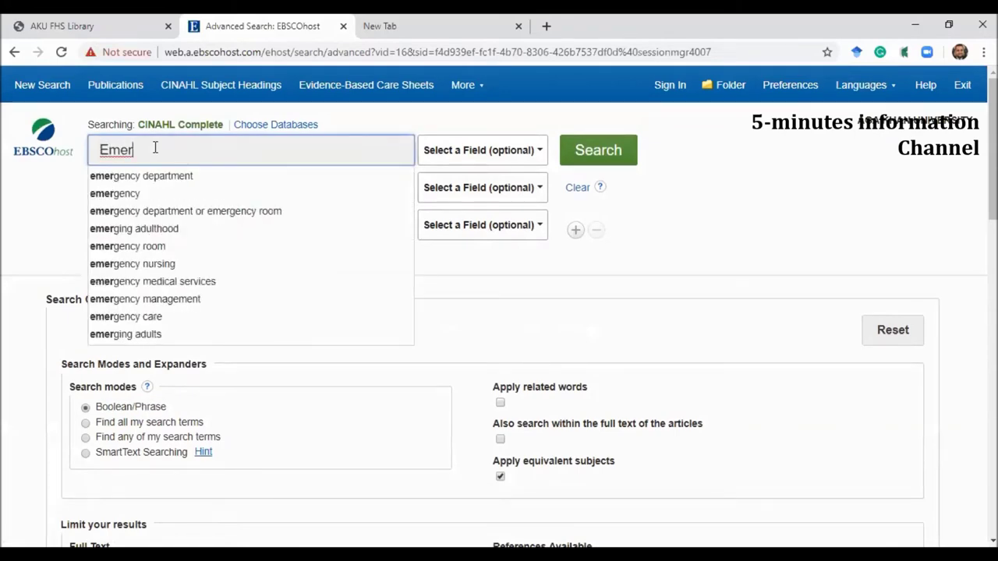
click(142, 265)
click(175, 178)
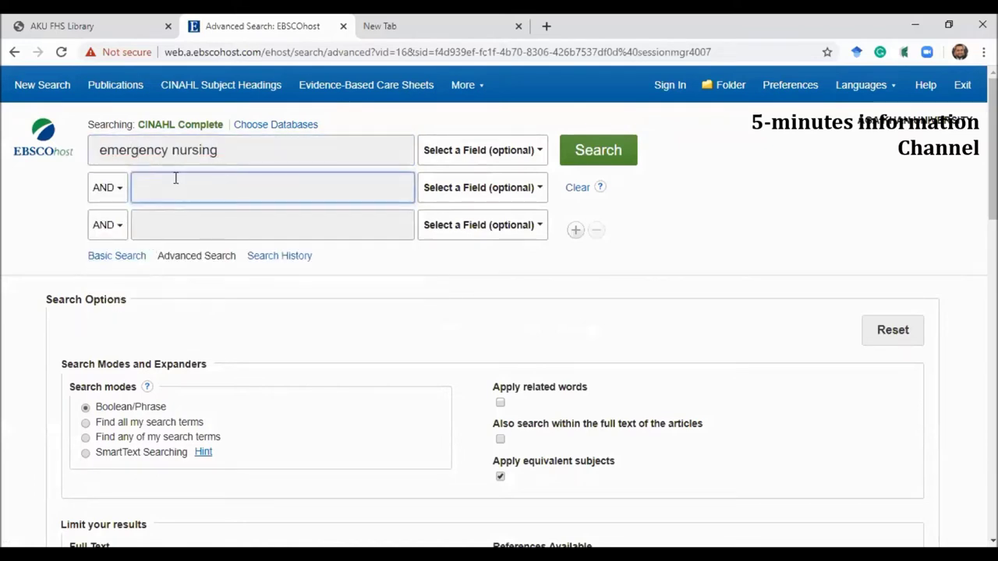
text(p)
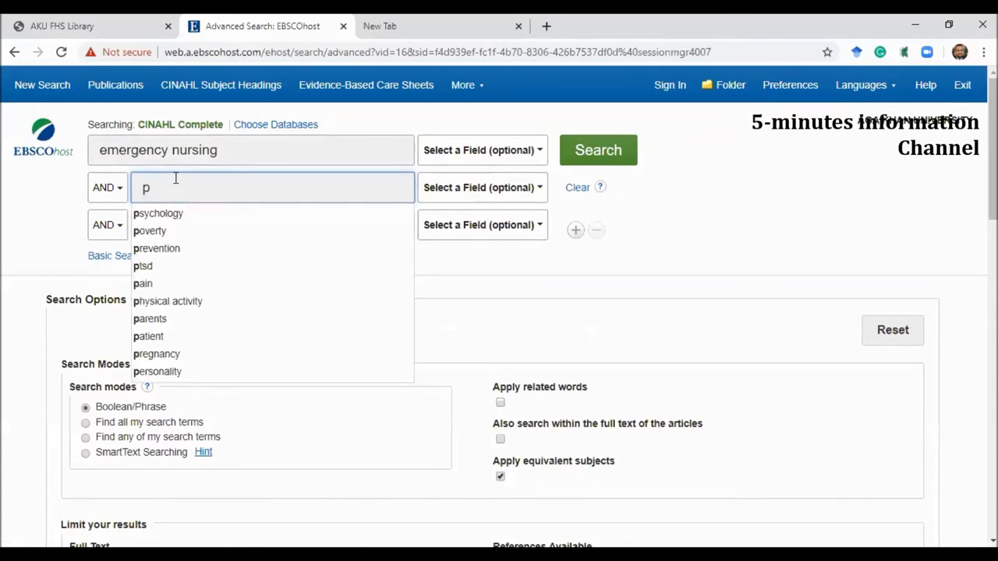
text(ed)
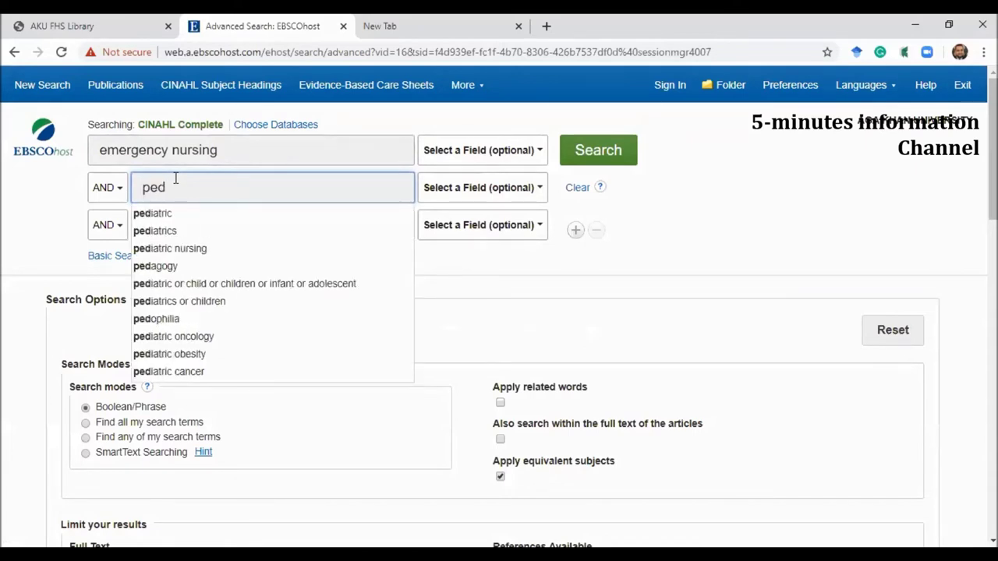
click(167, 210)
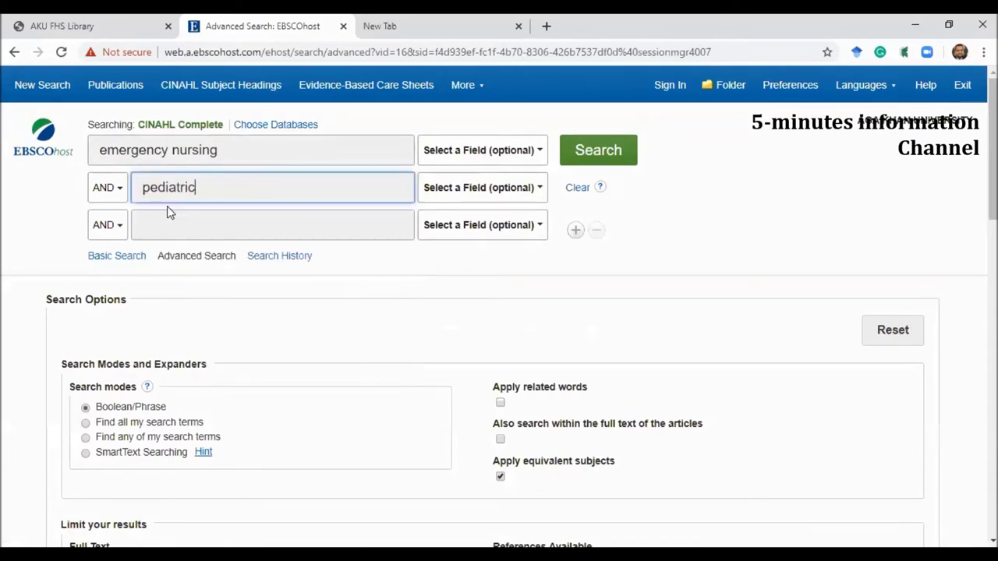
click(574, 160)
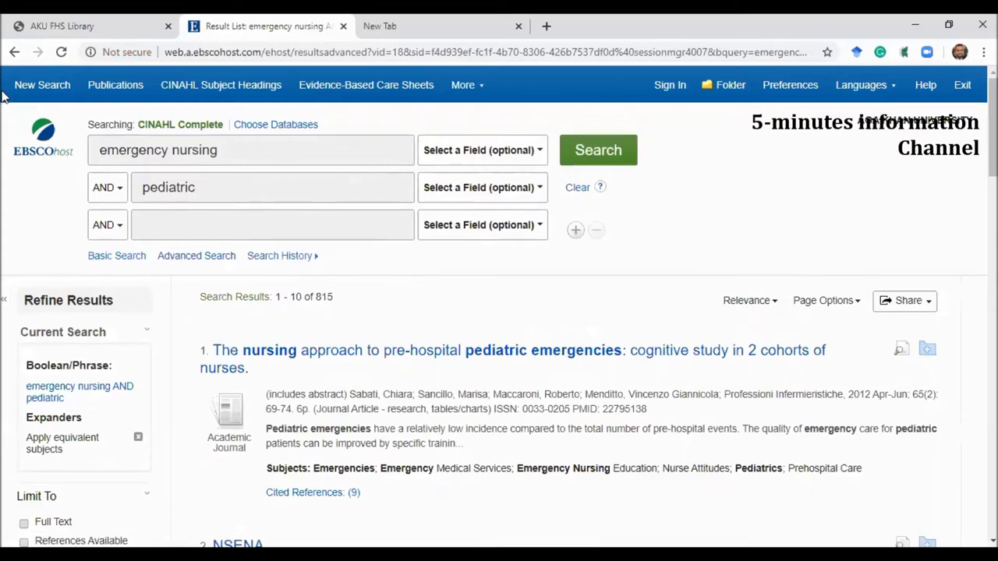
- Return to a blank advanced search and examine the modes "Find all my search terms" and "Find any of my search terms"
click(157, 220)
click(196, 256)
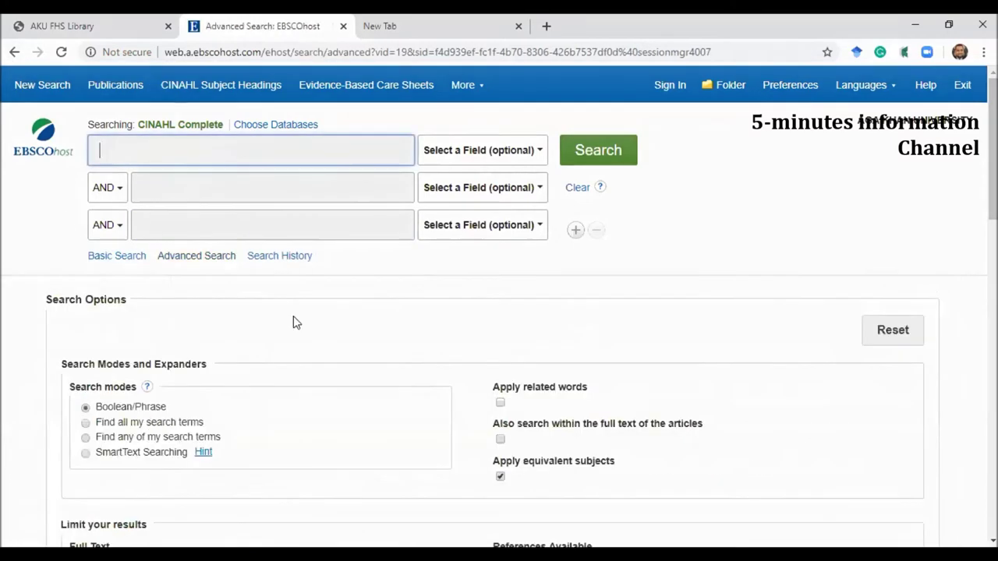
scroll(293, 315, down, 3)
drag(95, 276, 190, 286)
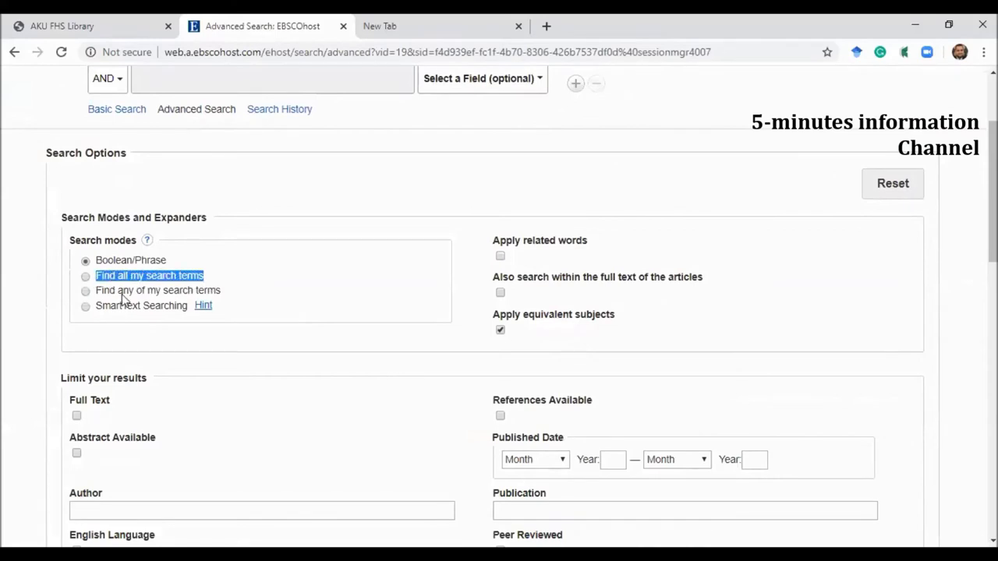
drag(96, 289, 226, 294)
click(575, 207)
- Limit the published date to the range January 2019 to December 2019
scroll(328, 307, down, 3)
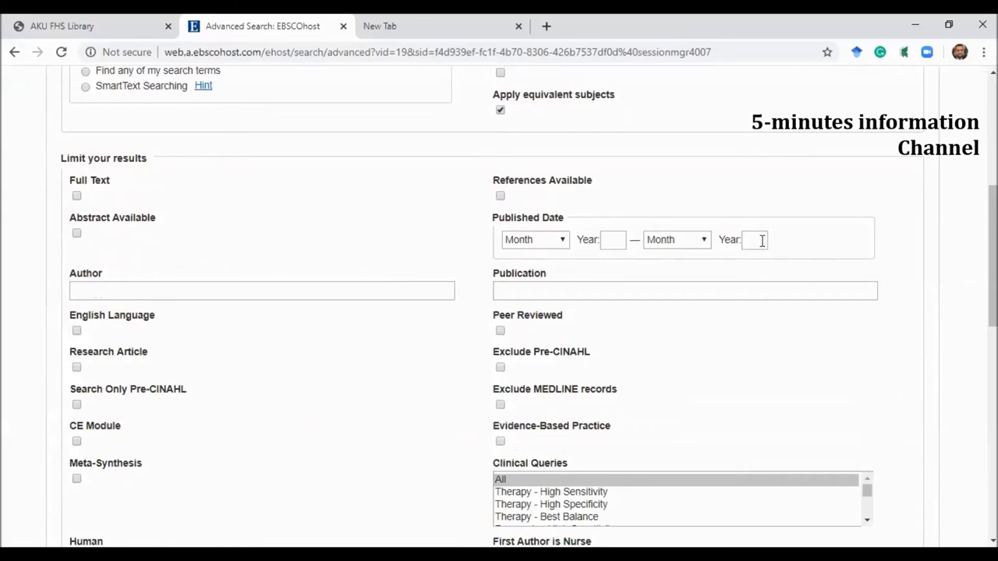
click(612, 241)
text(2019)
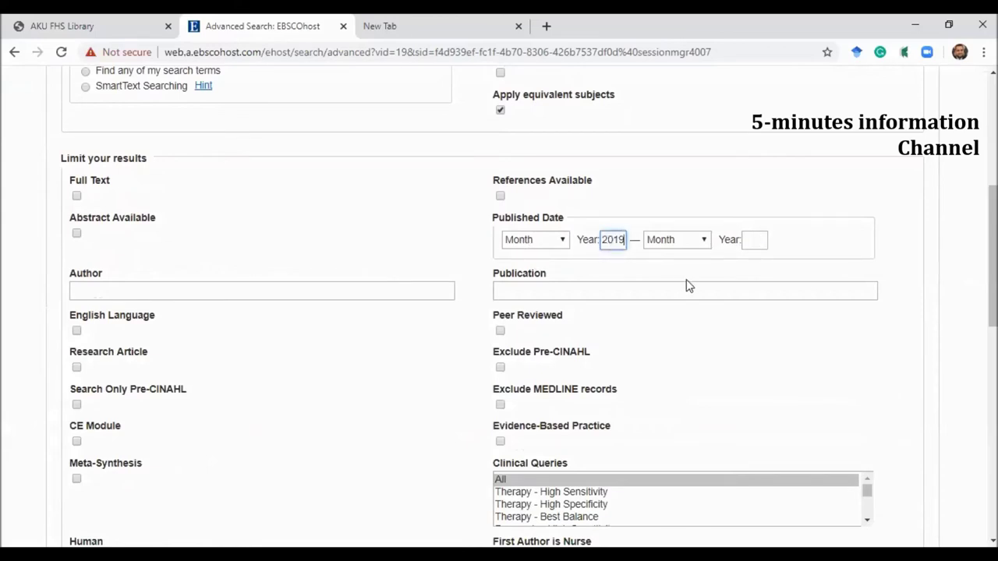
click(538, 243)
click(542, 270)
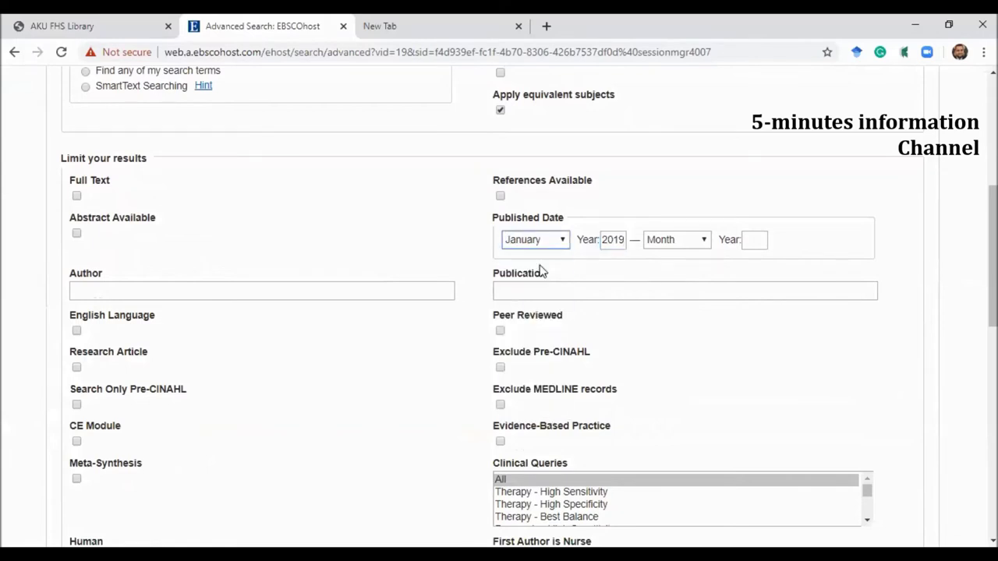
click(752, 239)
click(669, 239)
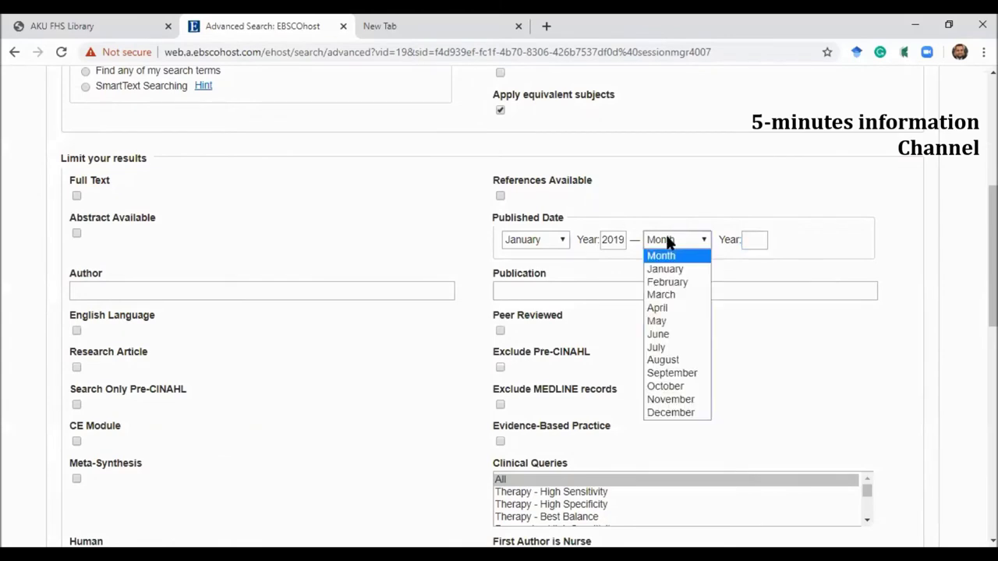
click(668, 413)
click(753, 239)
text(2019)
- Examine the remaining limiters, from author and journal subset through publication type, age groups, number of pages and special interest
click(169, 290)
scroll(169, 291, down, 1)
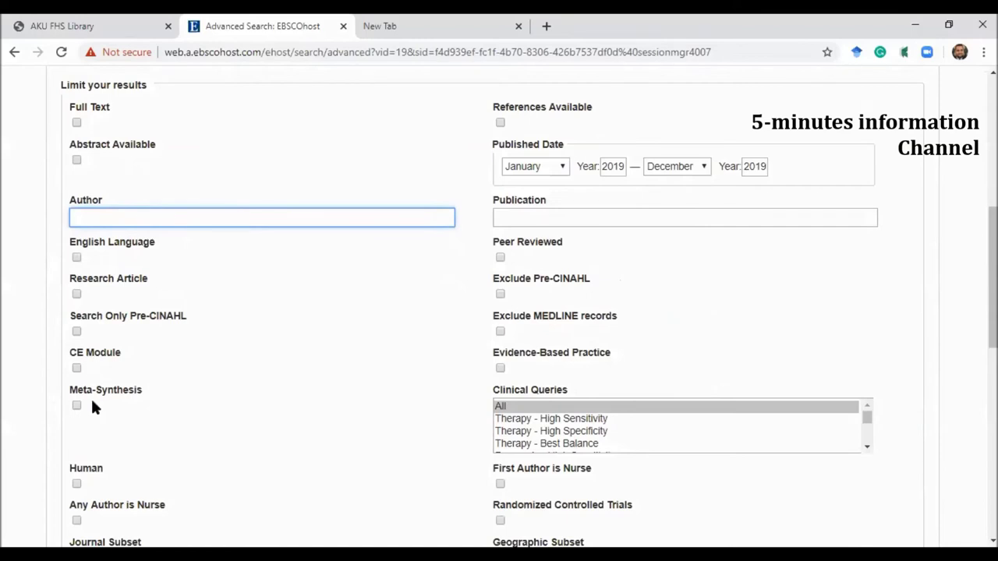
scroll(91, 401, down, 2)
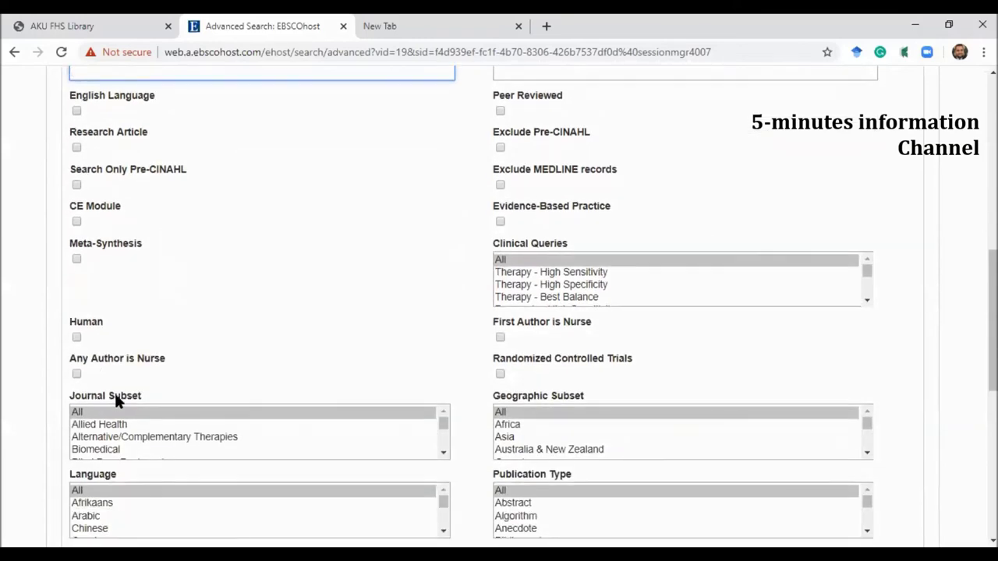
scroll(115, 400, down, 2)
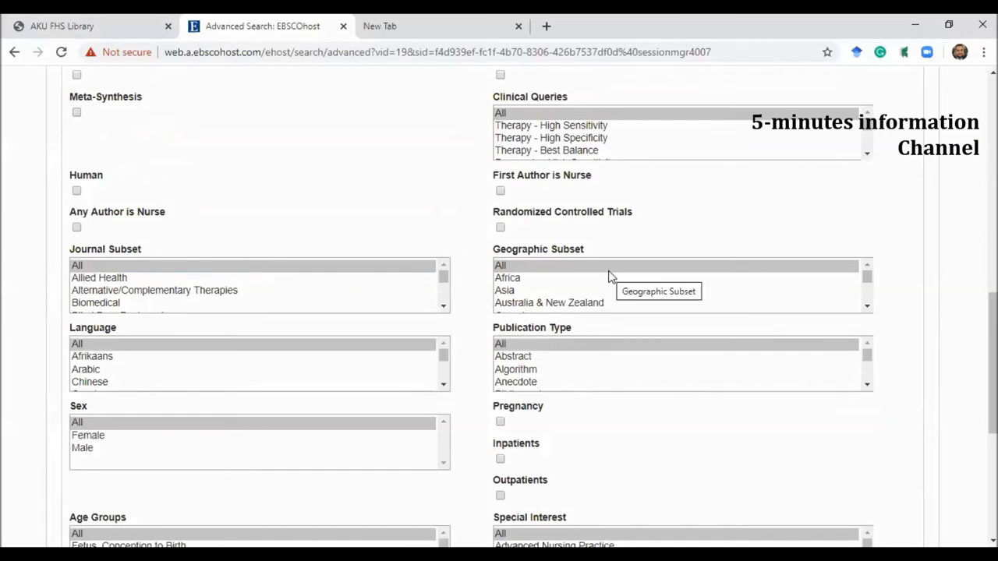
scroll(609, 271, down, 5)
scroll(702, 370, down, 4)
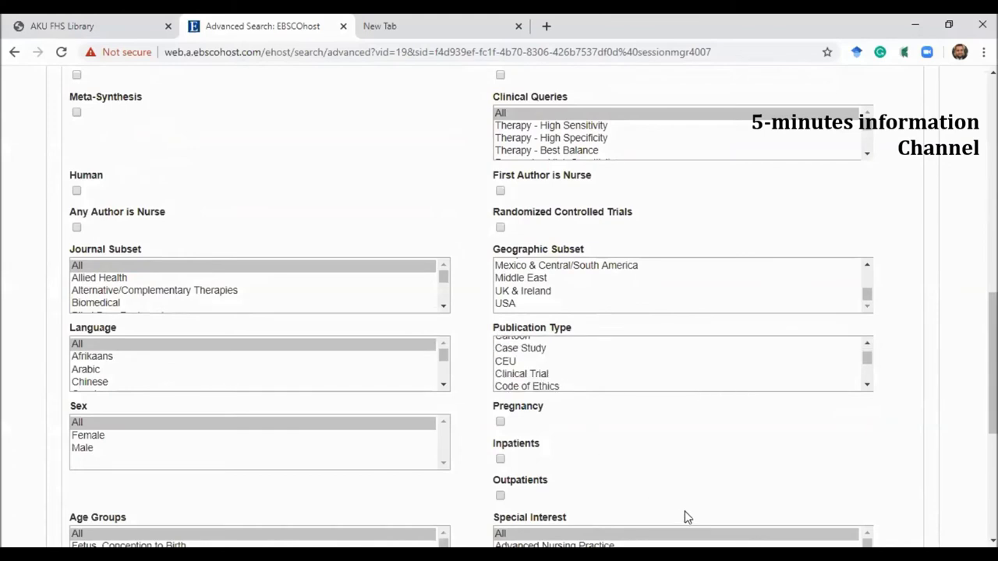
scroll(688, 492, down, 2)
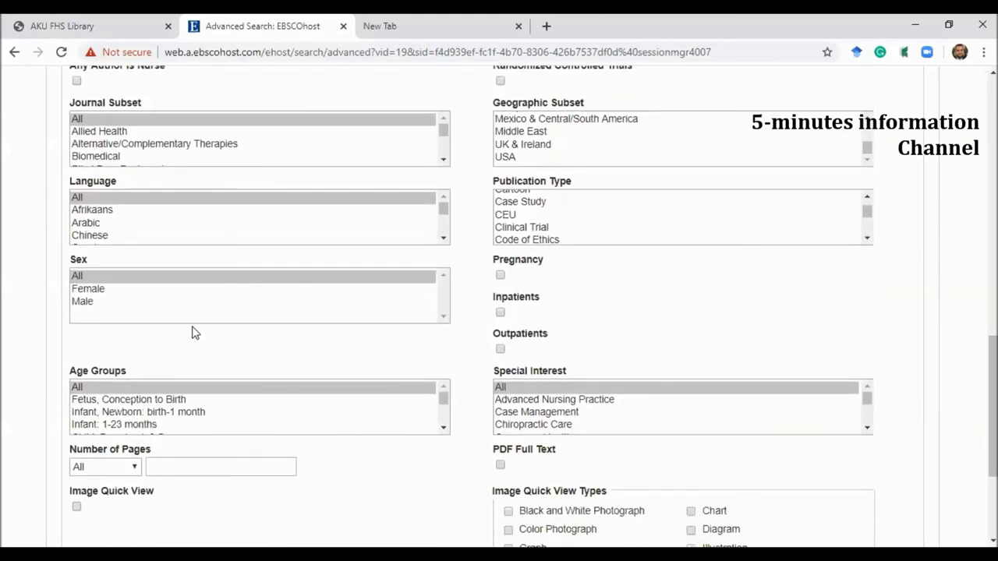
scroll(195, 333, down, 2)
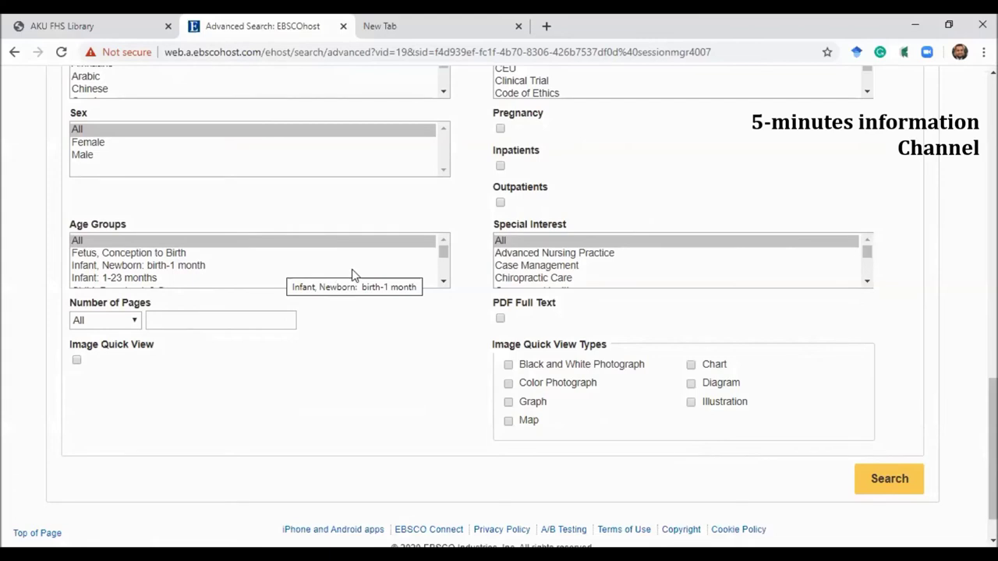
scroll(301, 265, down, 2)
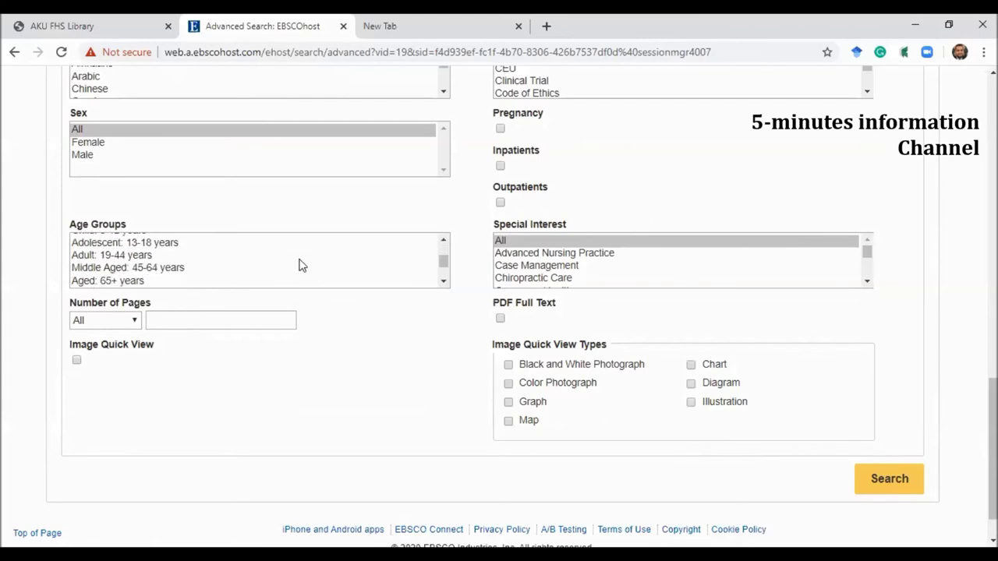
scroll(301, 266, down, 2)
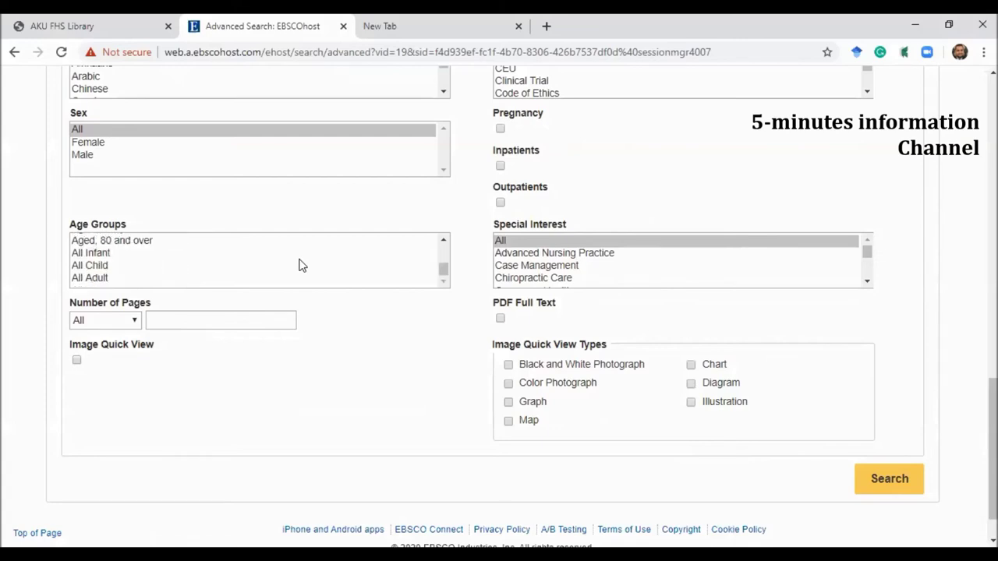
click(119, 325)
click(120, 326)
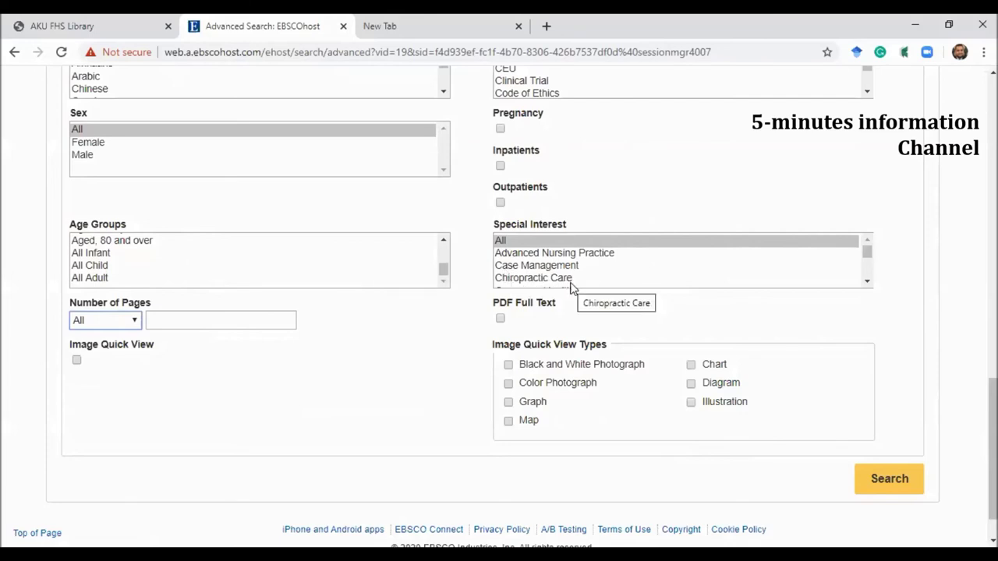
scroll(570, 285, down, 1)
scroll(619, 307, down, 1)
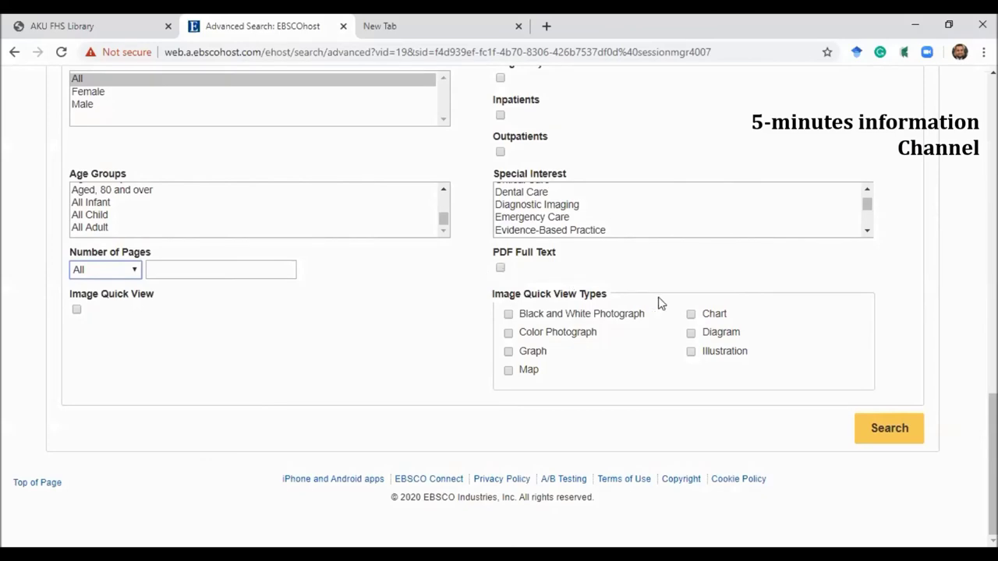
- Try to run the advanced search with all search term fields empty
scroll(643, 303, up, 5)
scroll(643, 304, up, 3)
scroll(635, 231, up, 9)
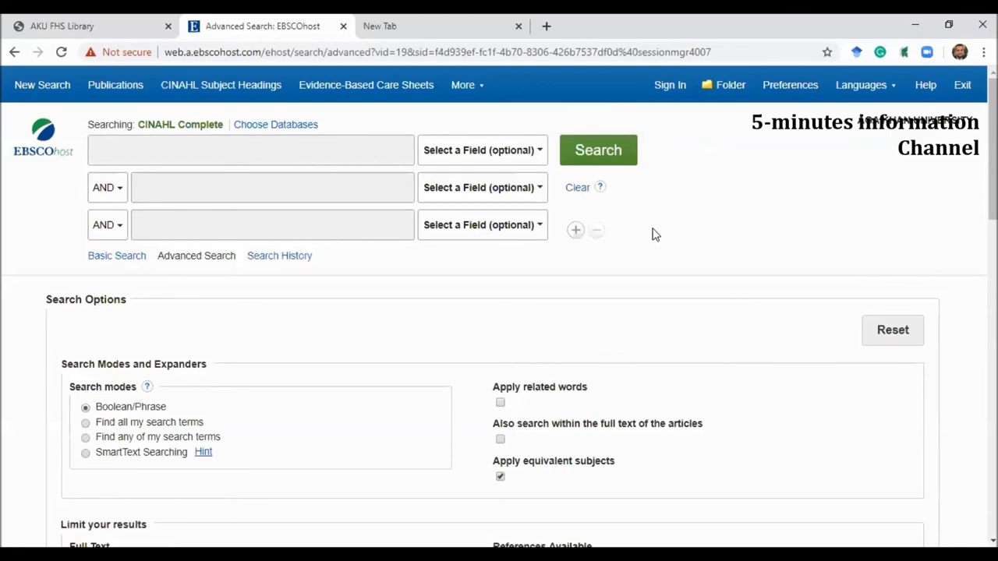
click(590, 150)
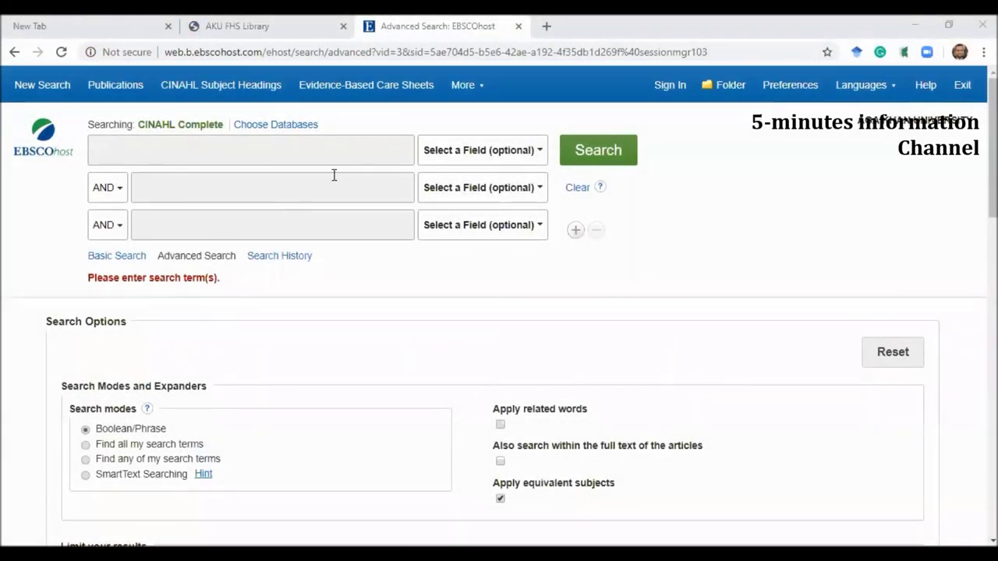
- Review the advanced search modes and result limiters again, including the full list of geographic subsets
scroll(234, 341, down, 1)
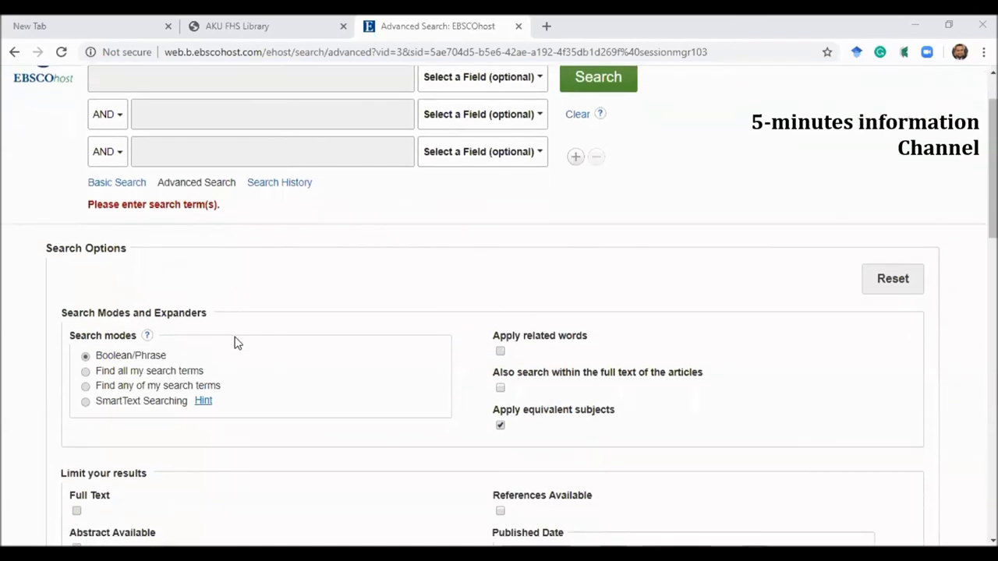
scroll(238, 344, down, 2)
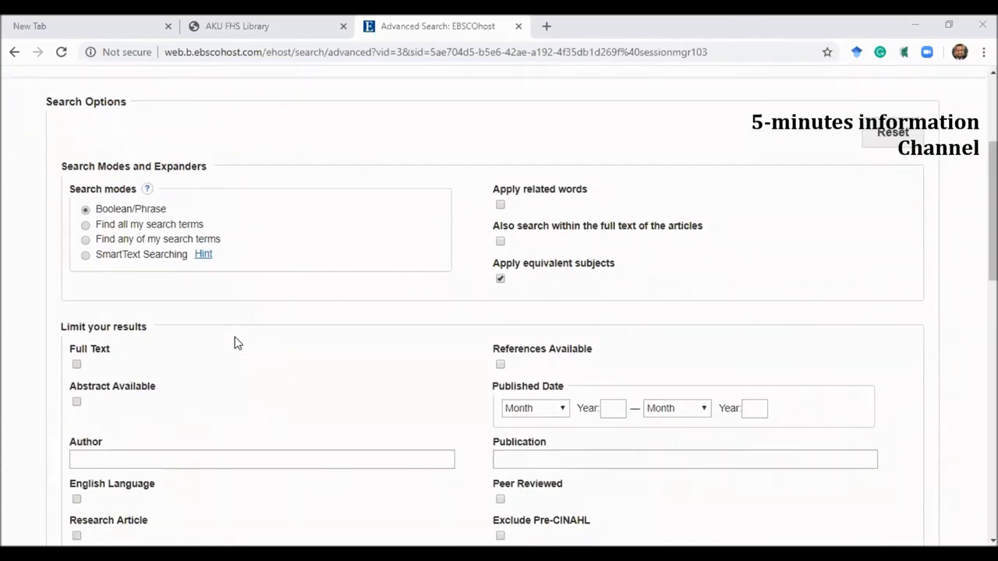
scroll(235, 341, down, 5)
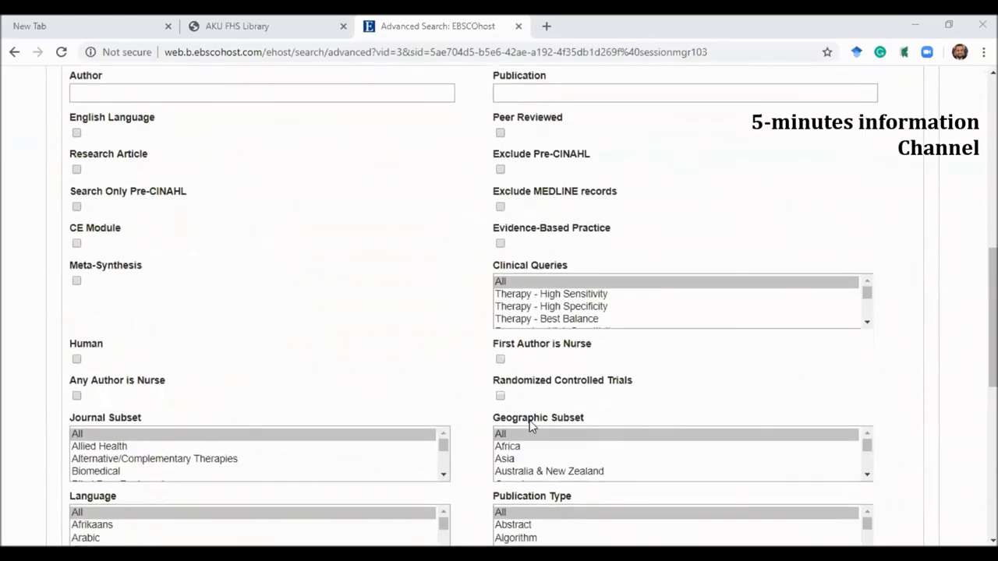
scroll(675, 472, down, 2)
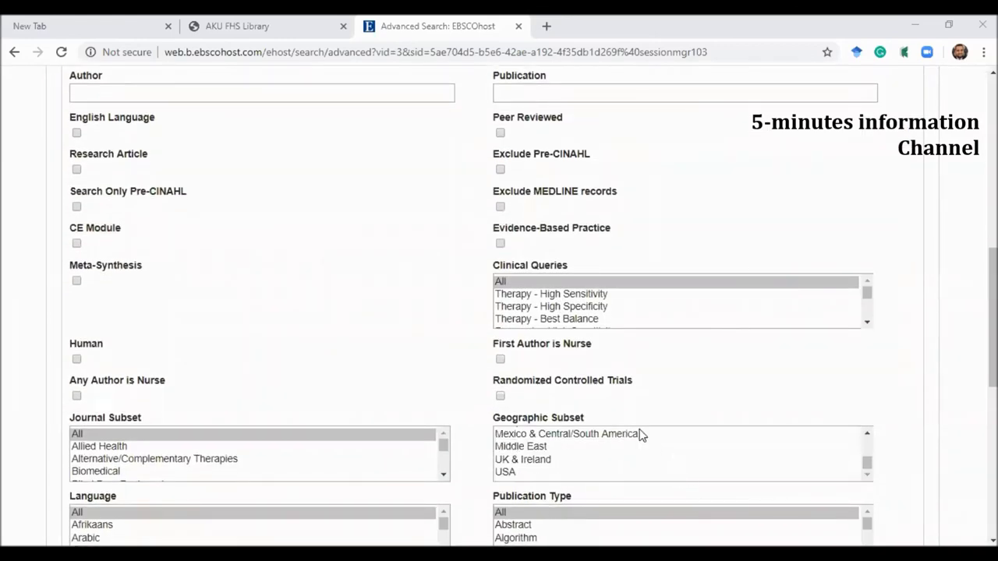
scroll(638, 432, down, 5)
scroll(505, 478, up, 6)
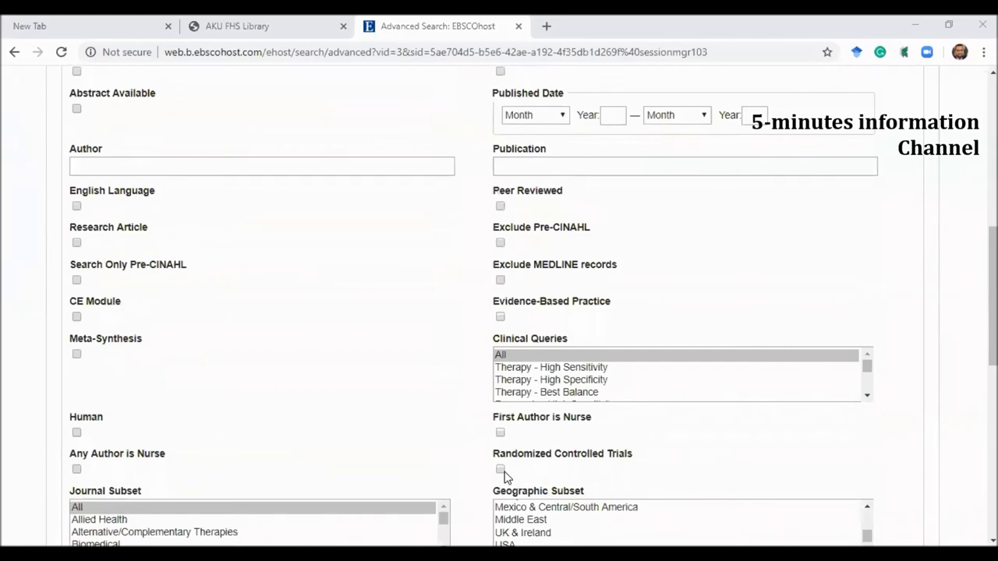
scroll(466, 452, up, 7)
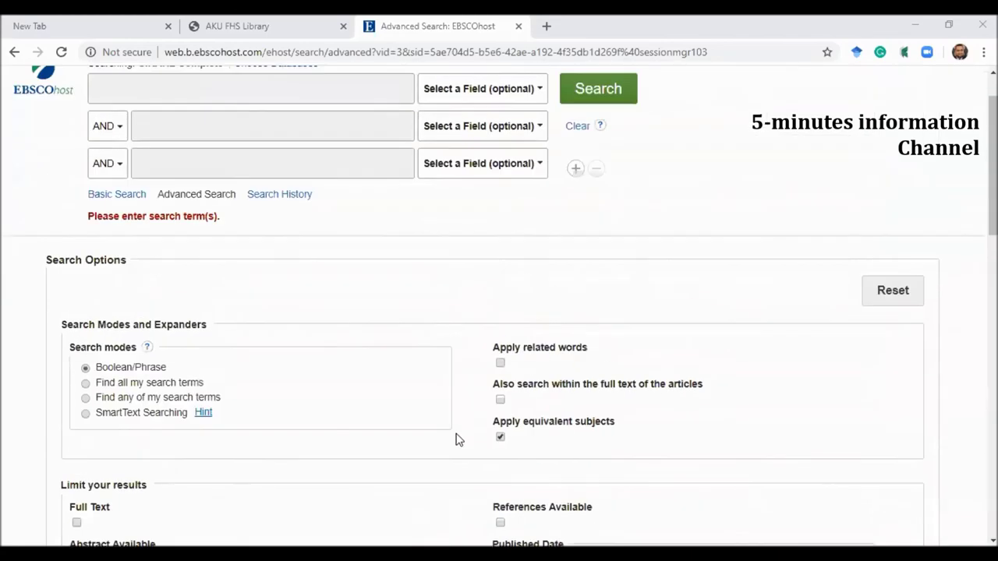